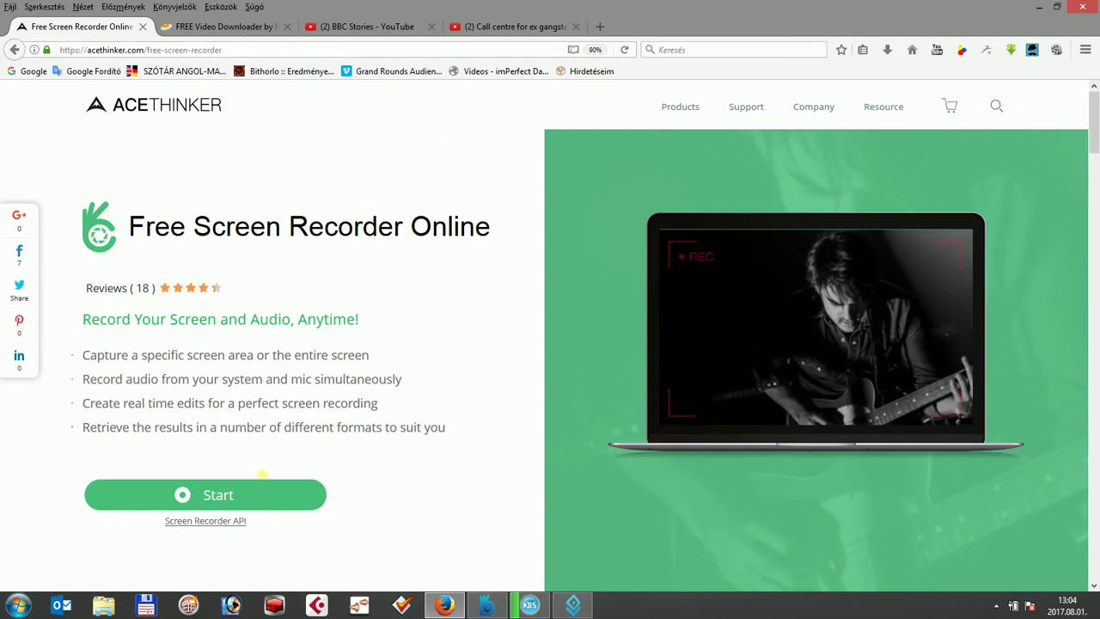
- Launch the recorder and fit a Custom 615×302 capture region over the page heading
click(218, 491)
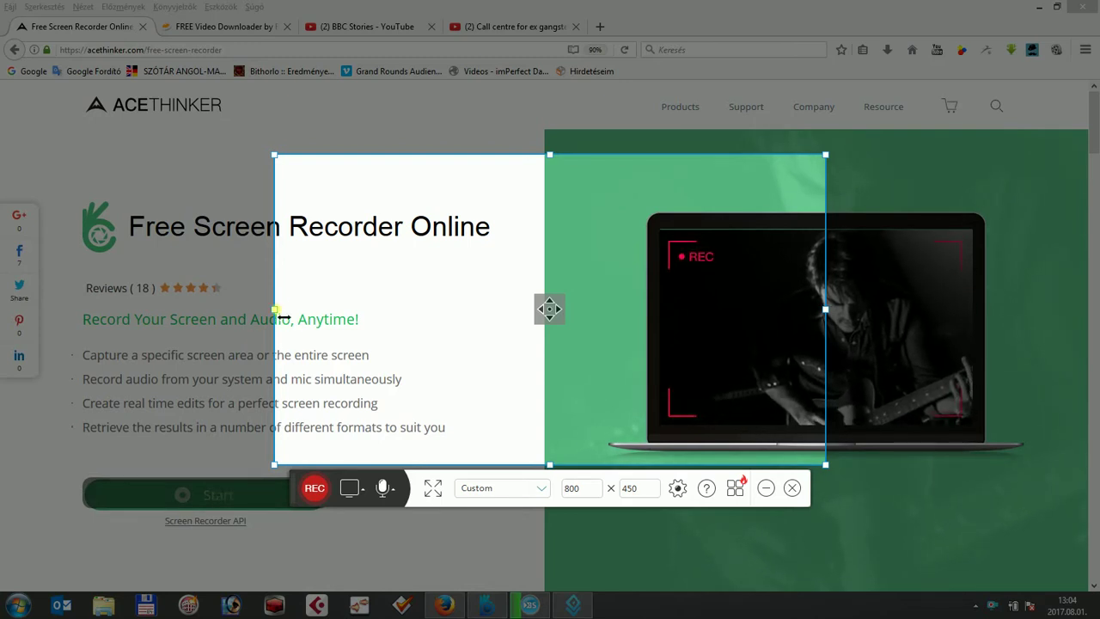
drag(282, 316, 409, 315)
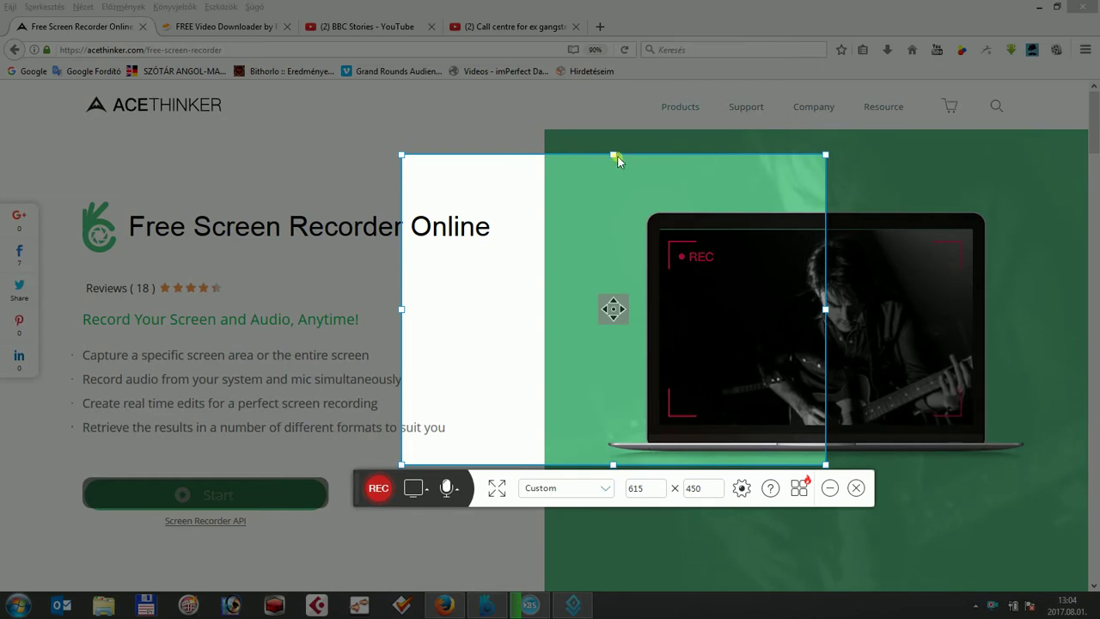
drag(617, 160, 646, 263)
mouse_move(614, 361)
mouse_down()
mouse_move(263, 278)
mouse_move(277, 294)
mouse_up()
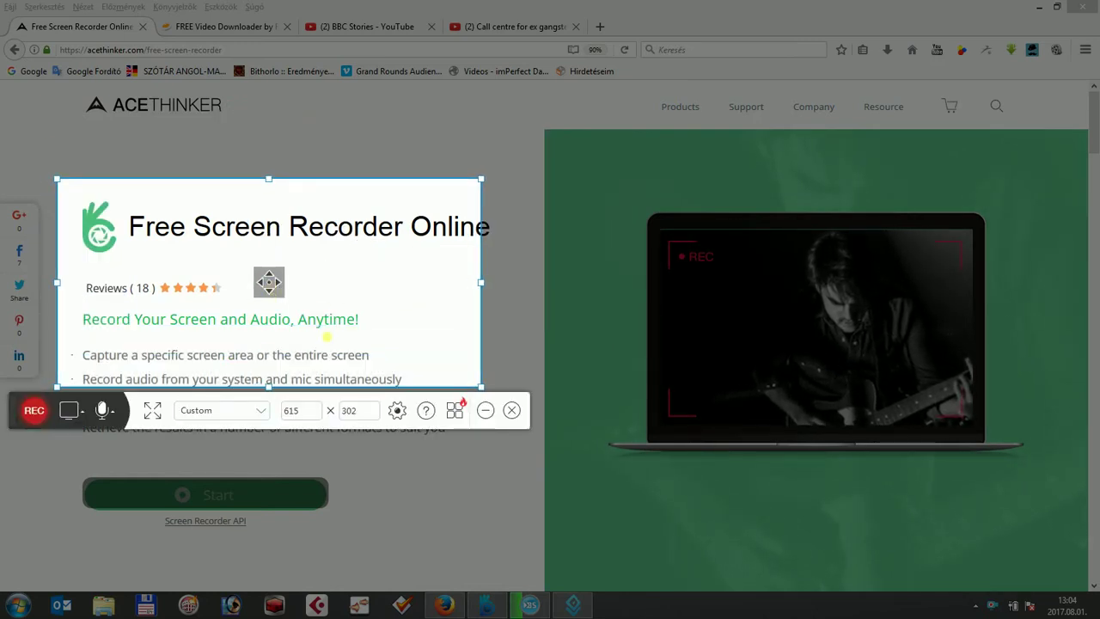
click(265, 412)
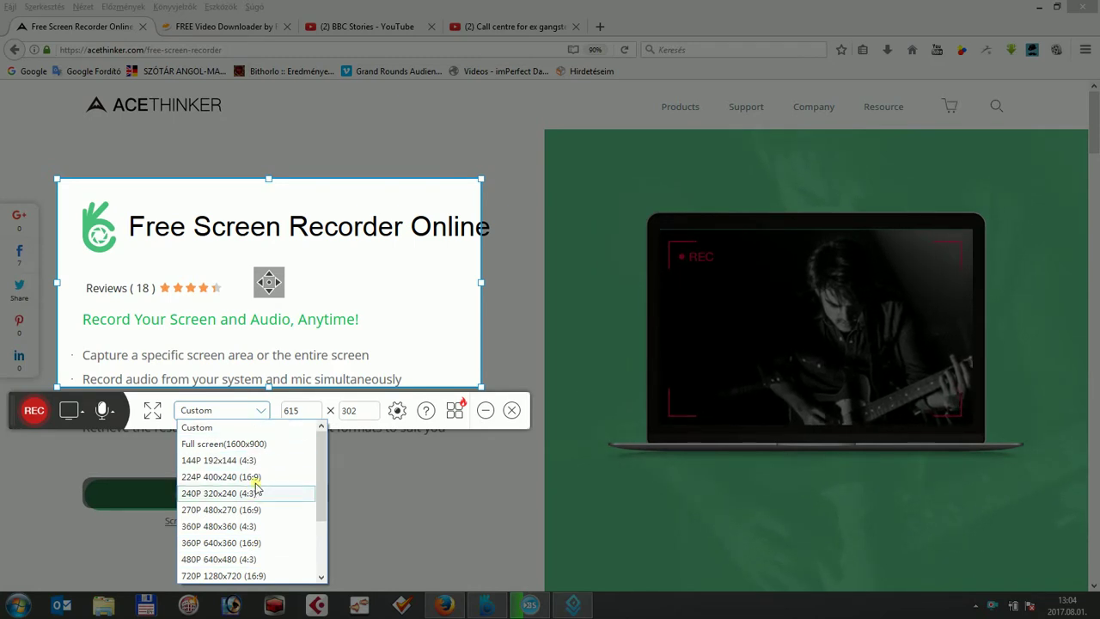
click(262, 412)
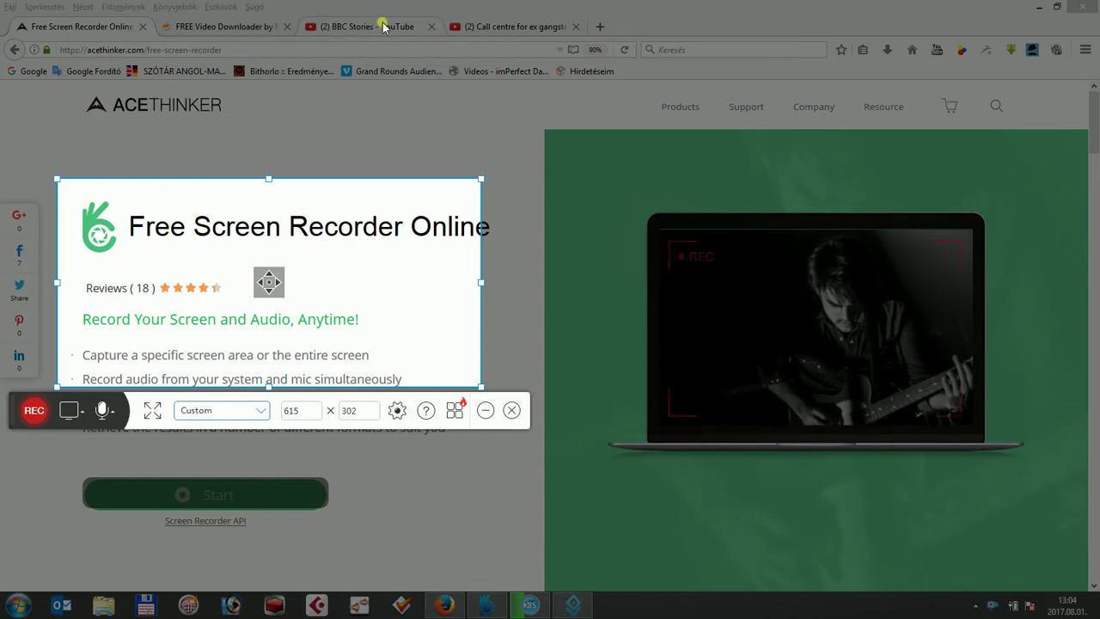
- On the BBC video tab, move and enlarge the capture region to 916×499 over the player
click(482, 29)
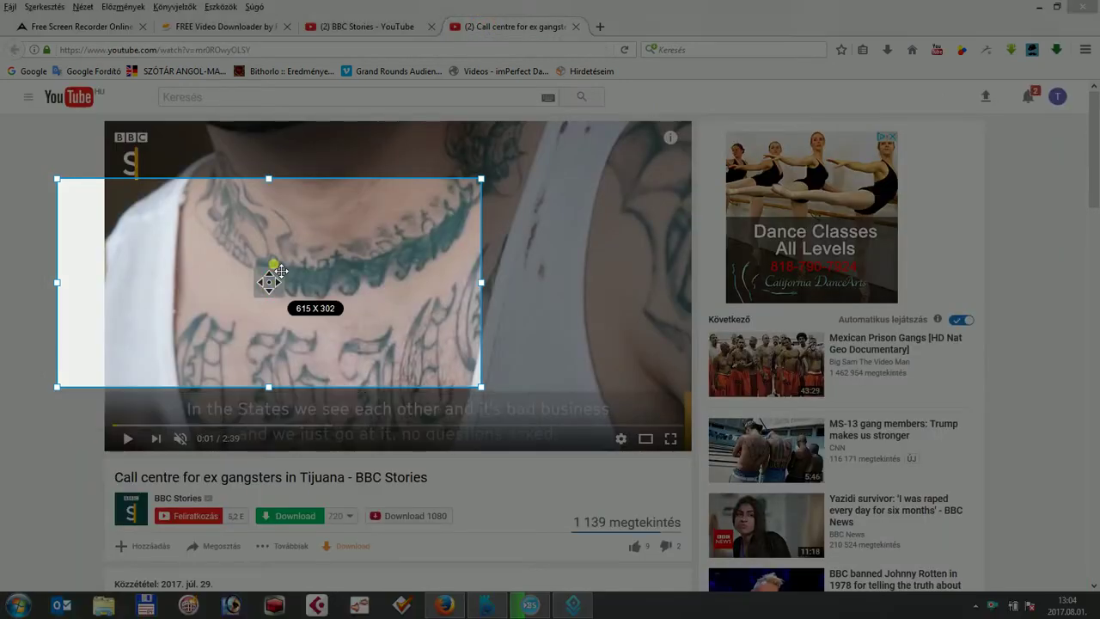
mouse_move(271, 280)
mouse_down()
mouse_move(286, 211)
mouse_move(295, 221)
mouse_up()
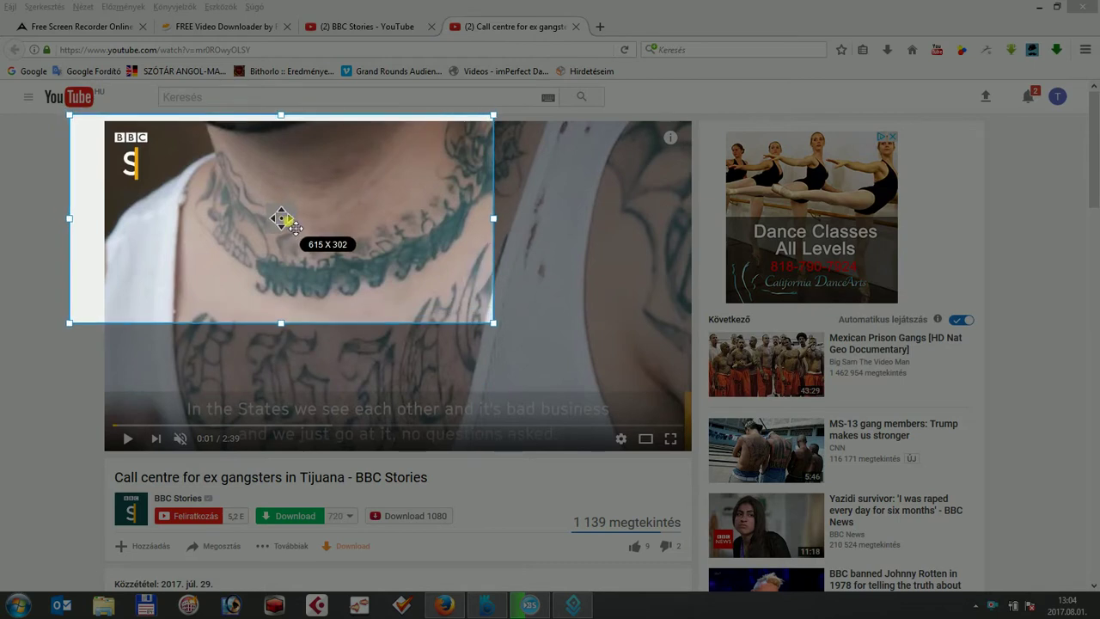
drag(494, 324, 701, 460)
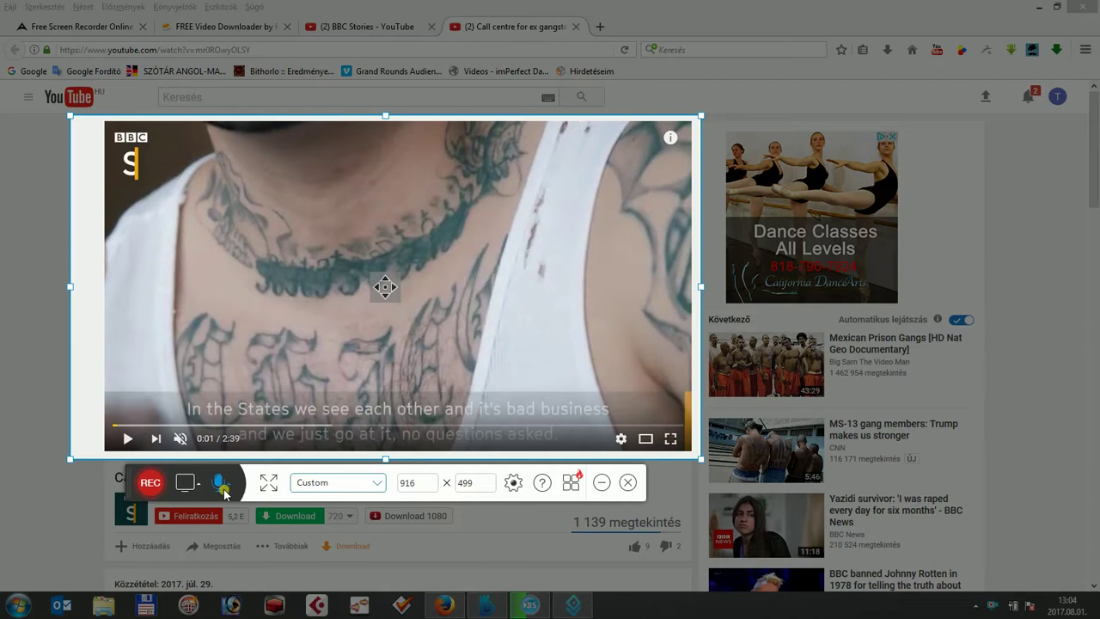
- Check the system-sound audio source and confirm MP4 recording settings
click(220, 483)
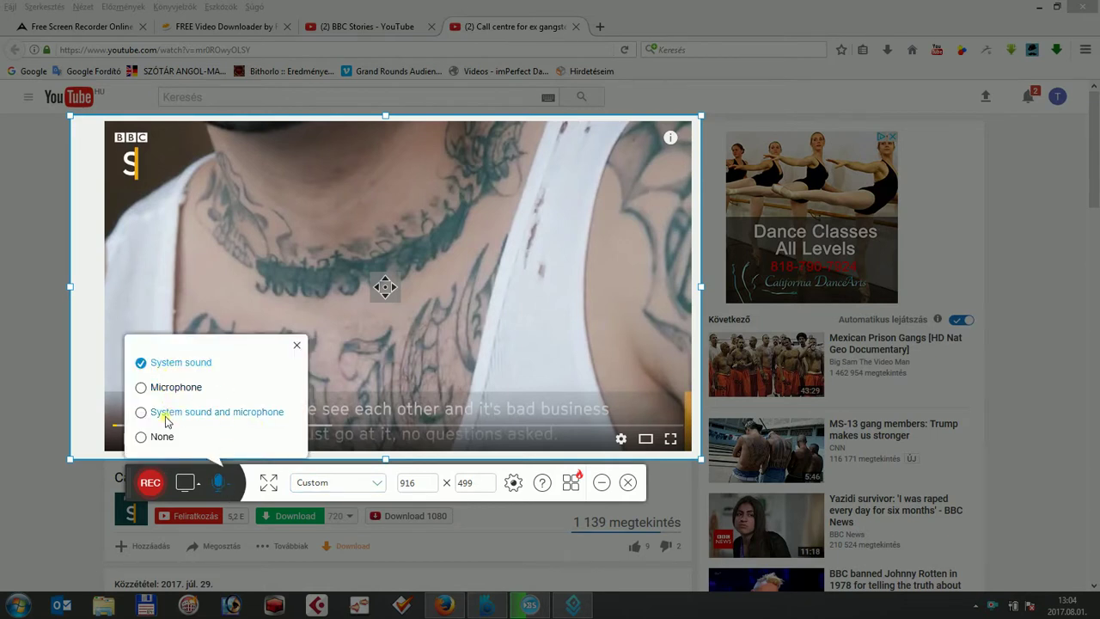
click(222, 483)
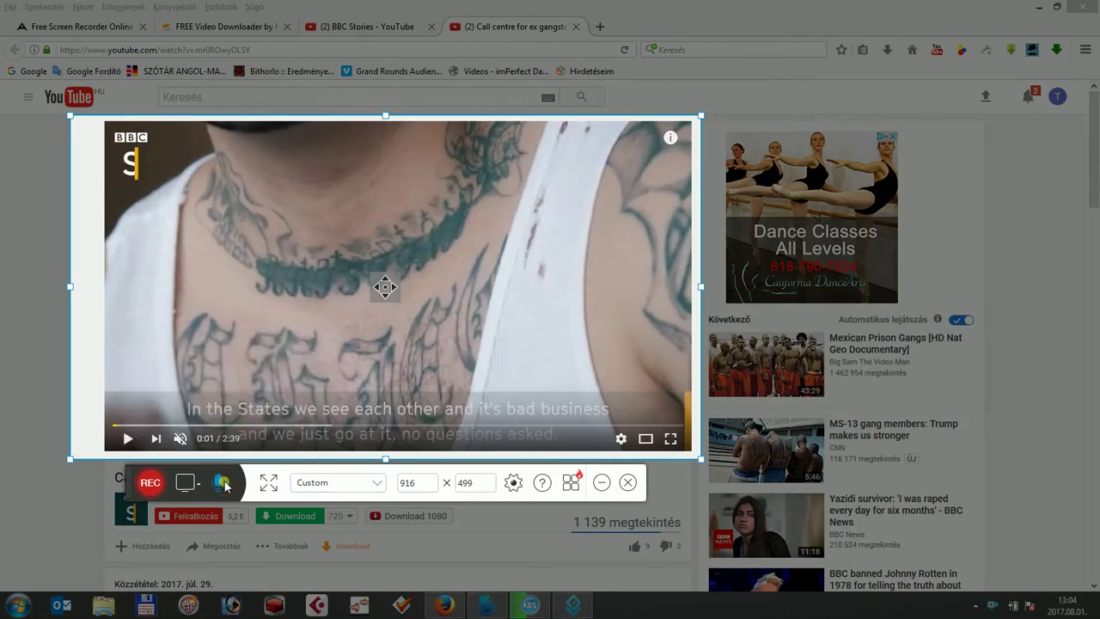
click(513, 483)
click(440, 177)
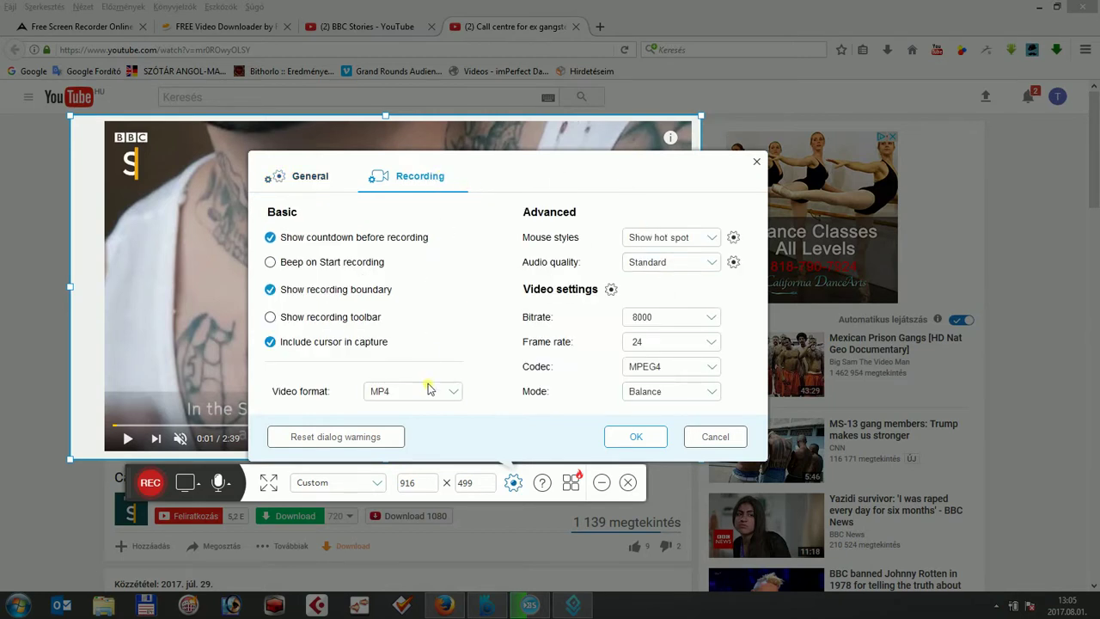
click(630, 438)
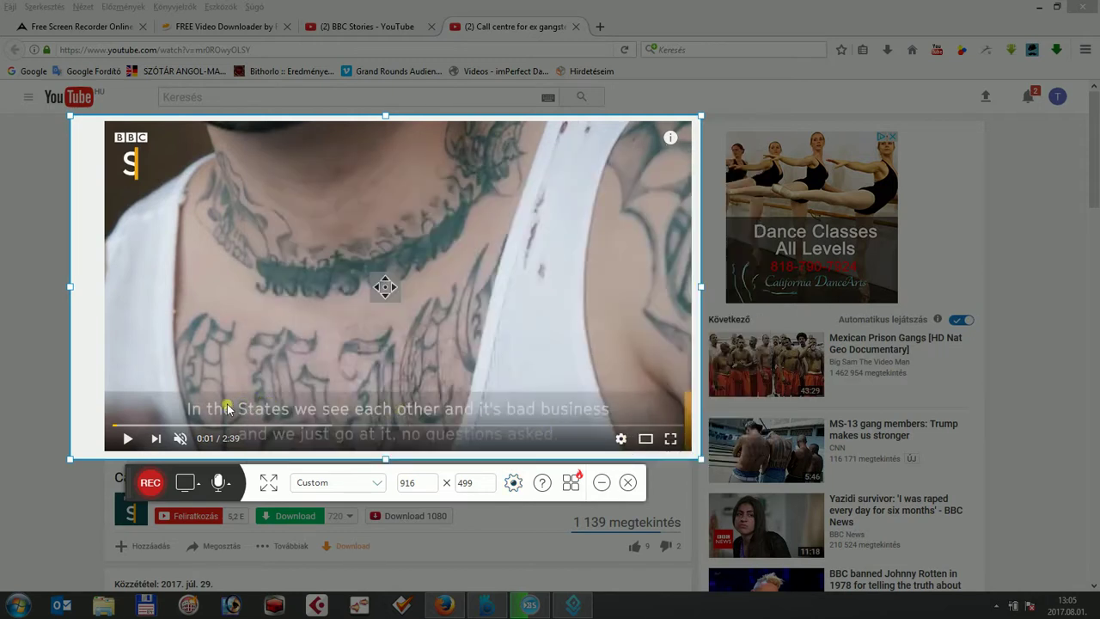
- Start recording the framed area and play the BBC video
click(151, 483)
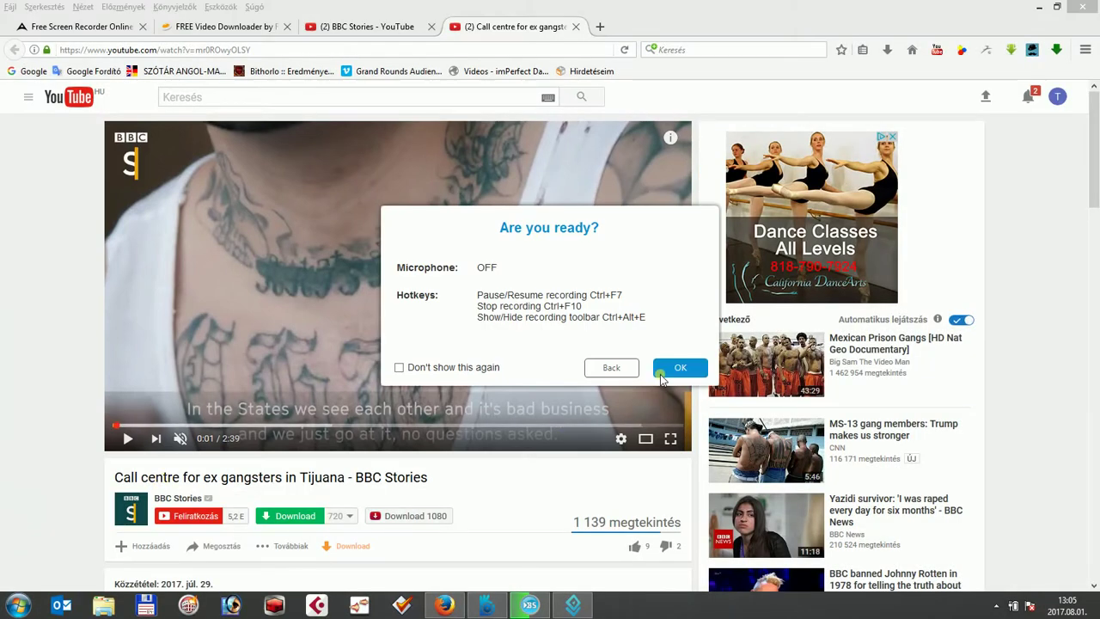
click(670, 368)
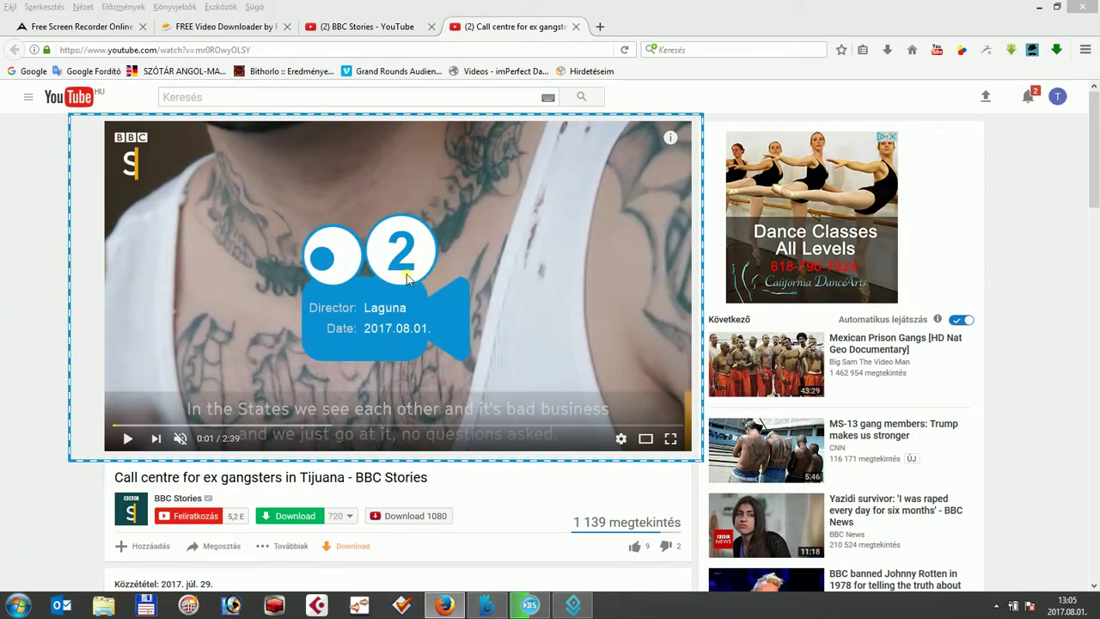
click(127, 438)
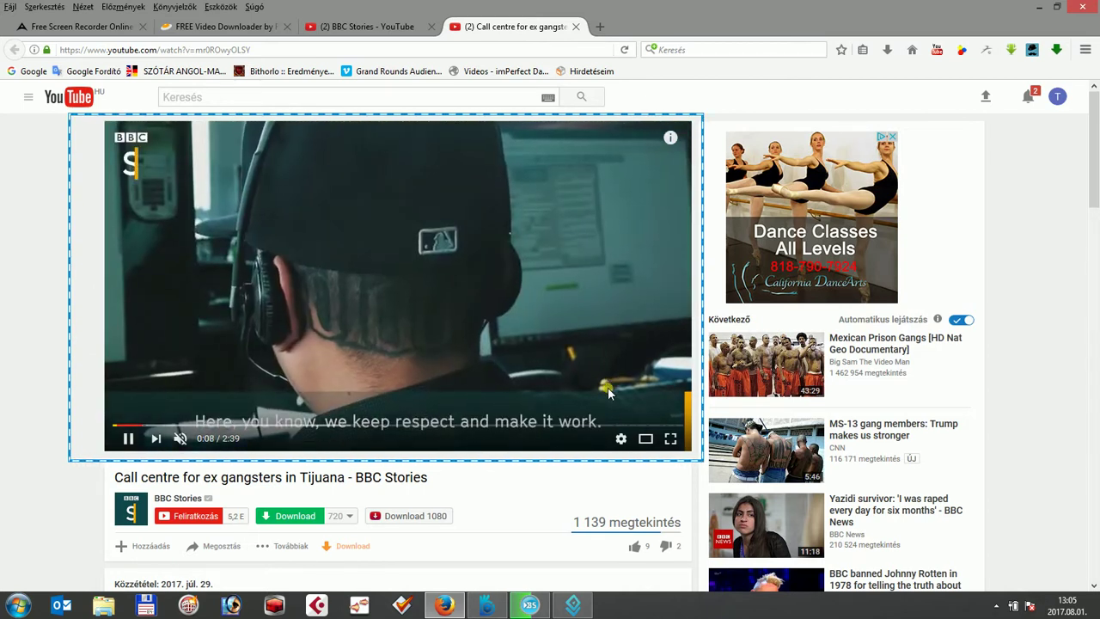
- Restore the recorder controls from the system tray, then pause and finish the 14-second recording
click(996, 605)
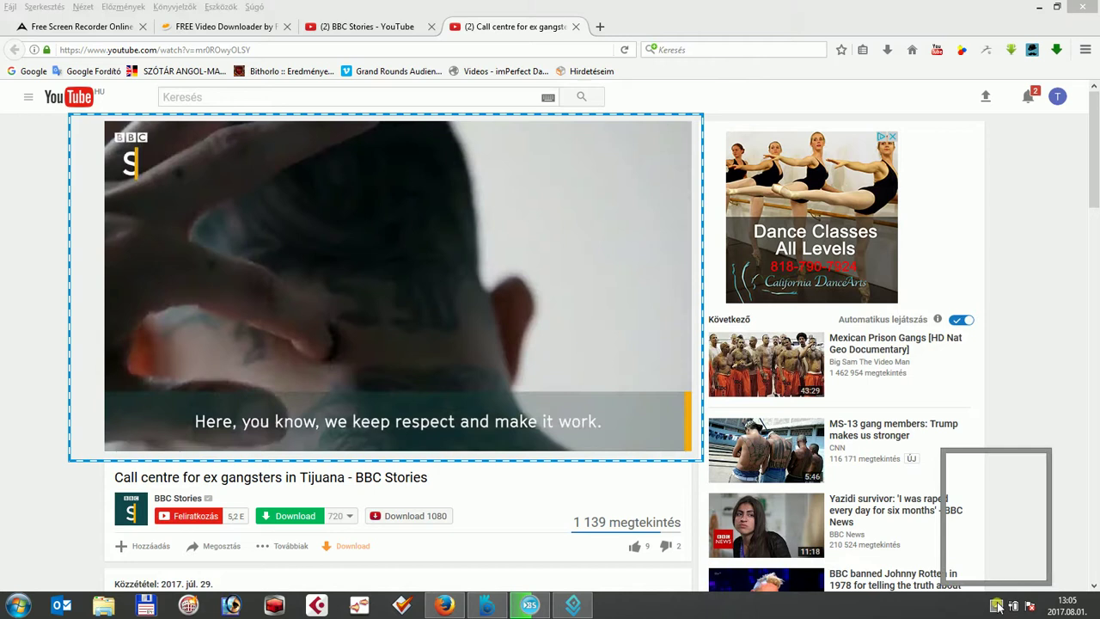
right_click(984, 490)
click(906, 432)
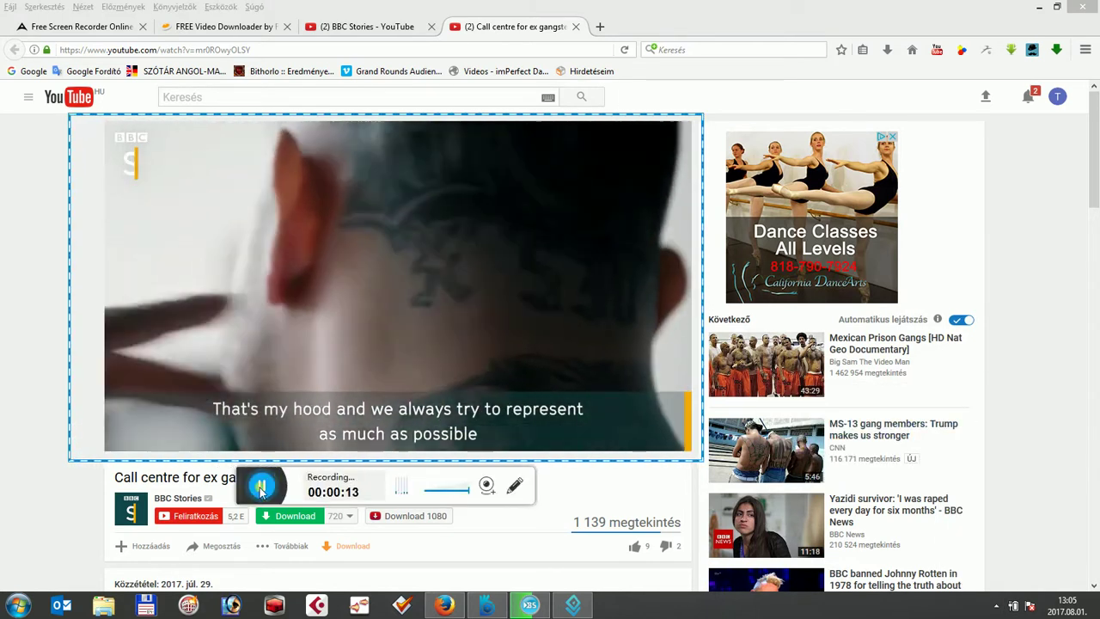
click(259, 488)
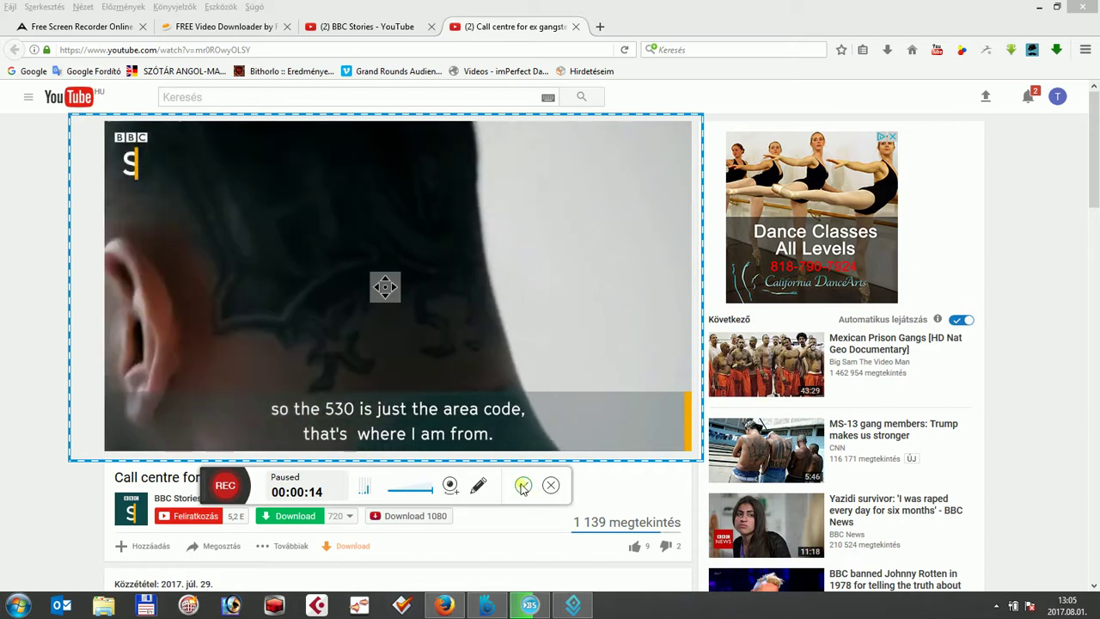
click(523, 486)
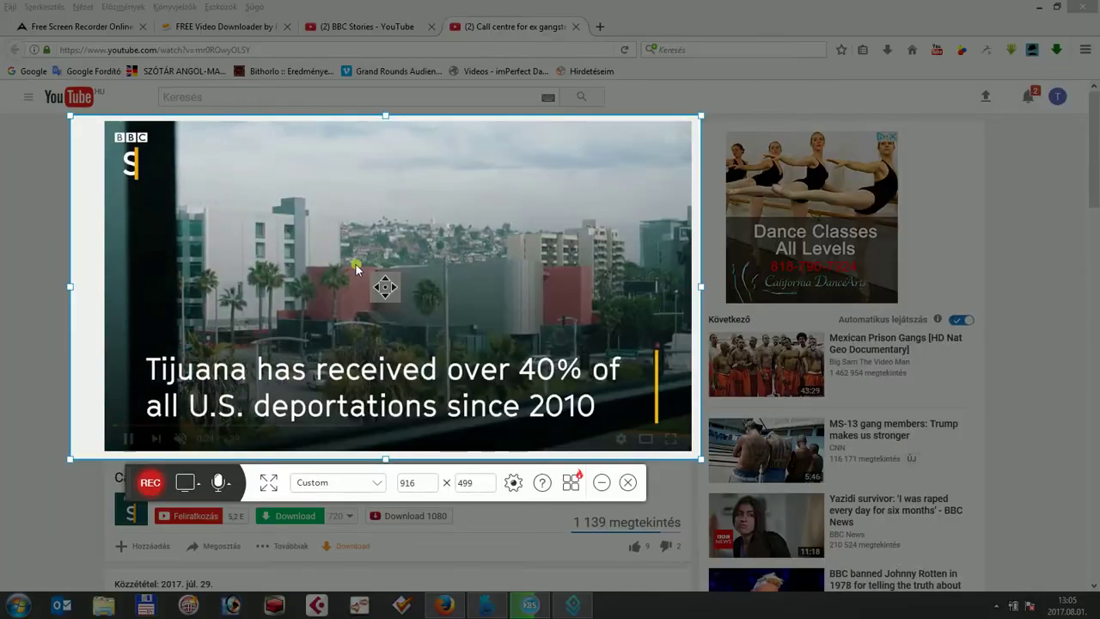
- Close the capture area, pause the BBC video at 0:27, and switch to the Freemake downloader page
click(628, 486)
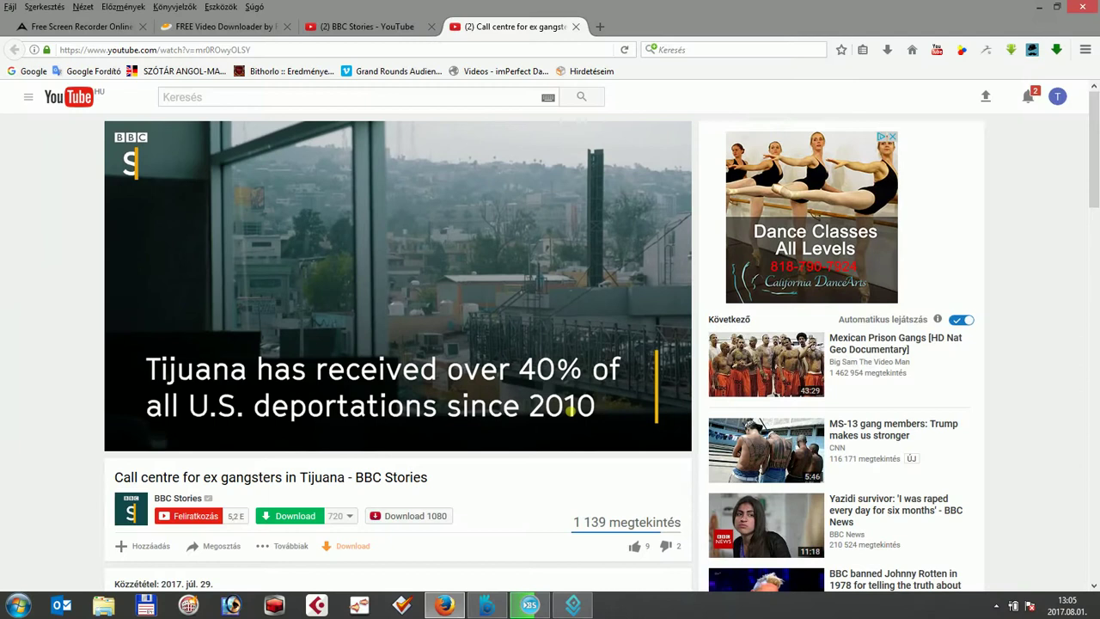
click(129, 439)
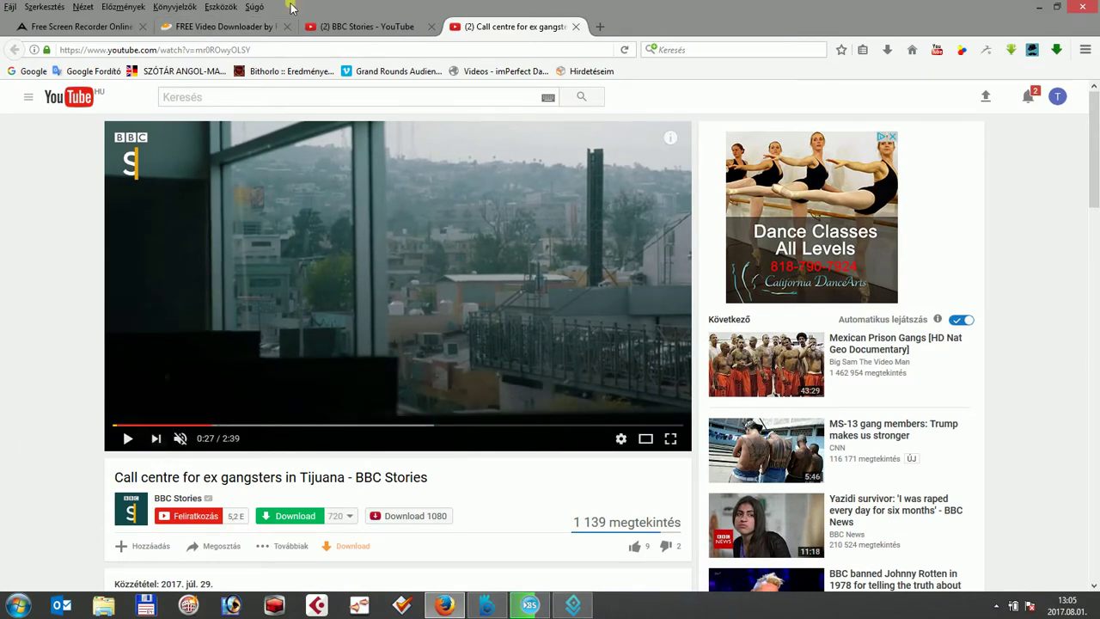
click(236, 32)
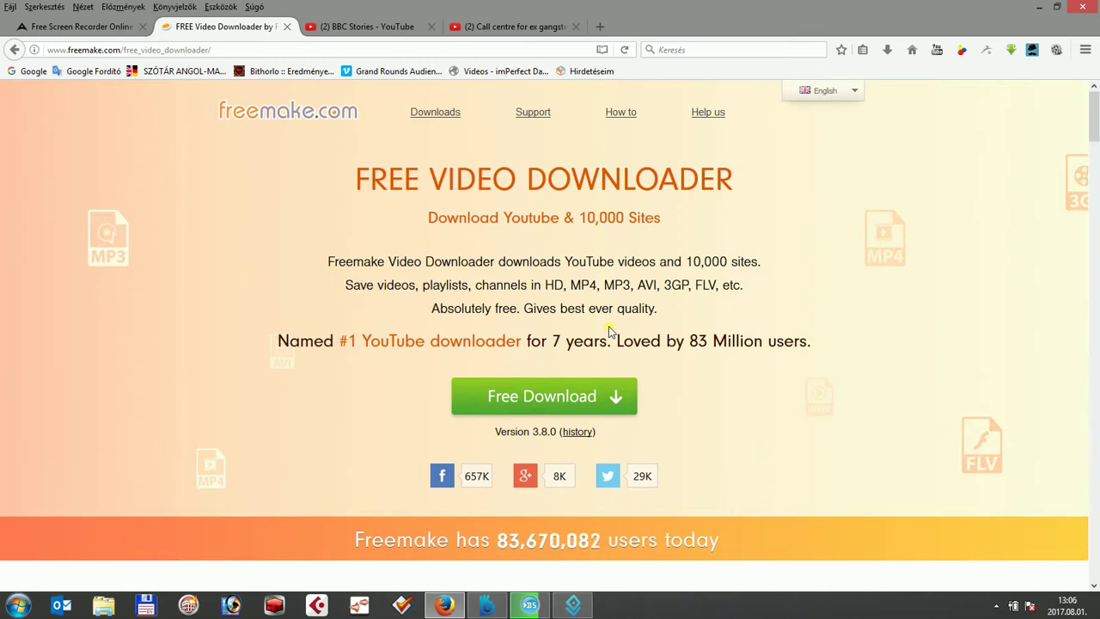
- Copy the BBC video's YouTube URL from Firefox and paste it into Freemake Video Downloader
click(573, 605)
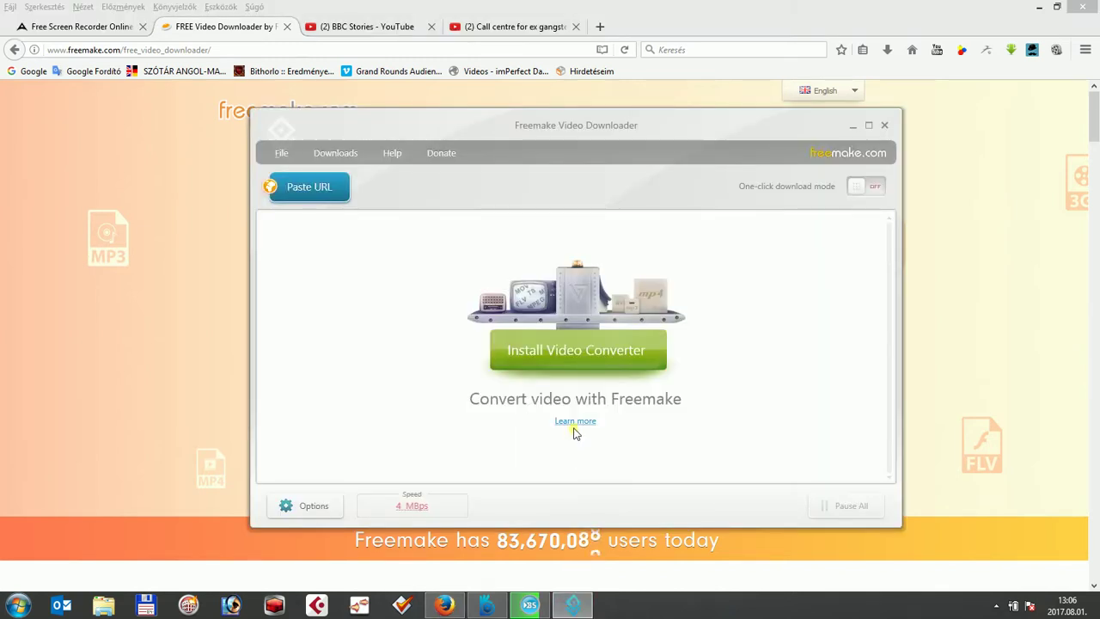
click(474, 27)
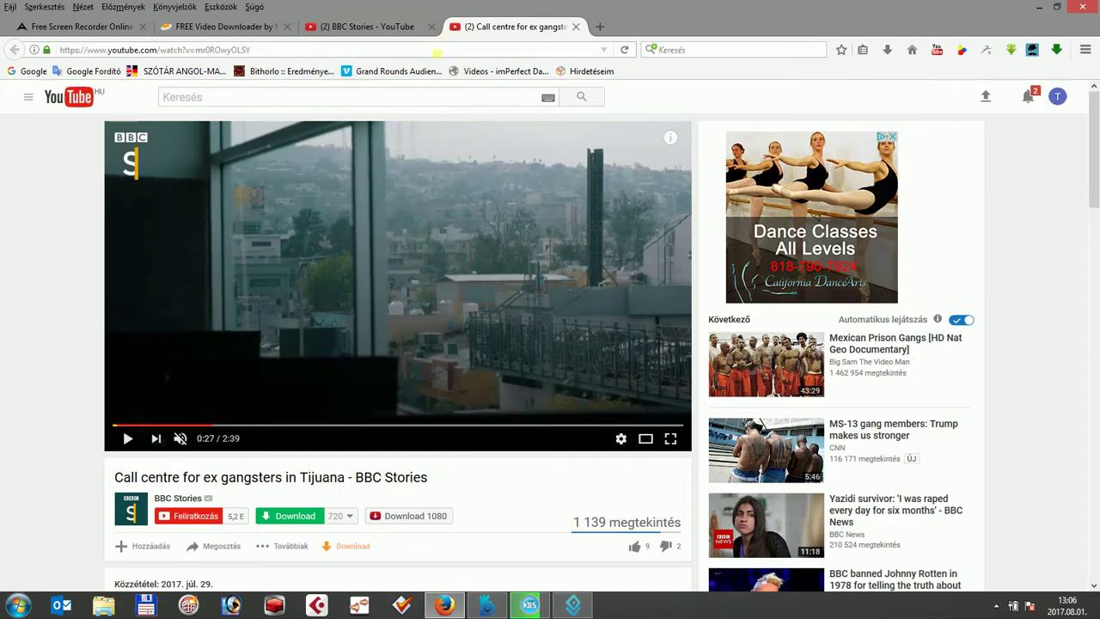
click(437, 52)
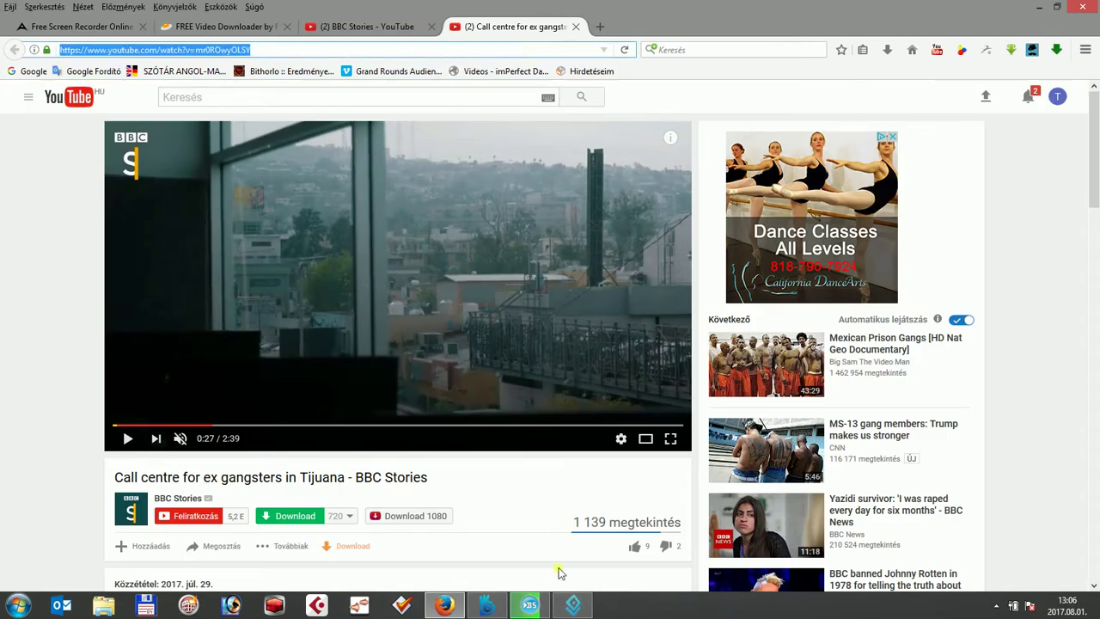
click(572, 605)
click(314, 191)
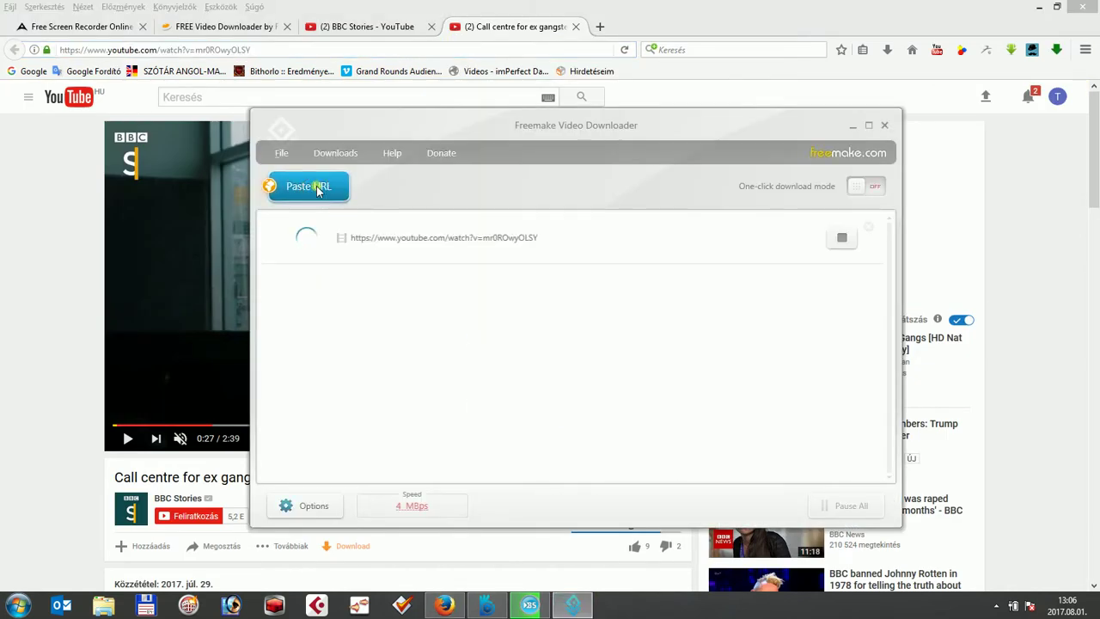
click(322, 191)
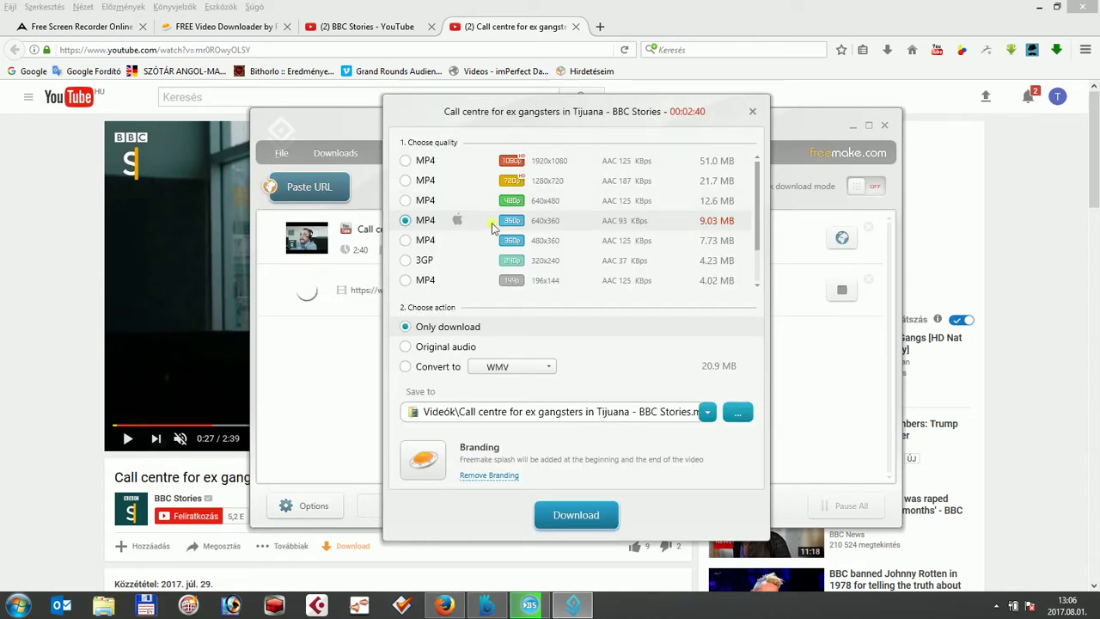
- Compare the quality options and select 640x360 MP4 (9.03 MB)
scroll(491, 218, up, 3)
scroll(473, 215, down, 8)
scroll(519, 211, up, 8)
click(505, 220)
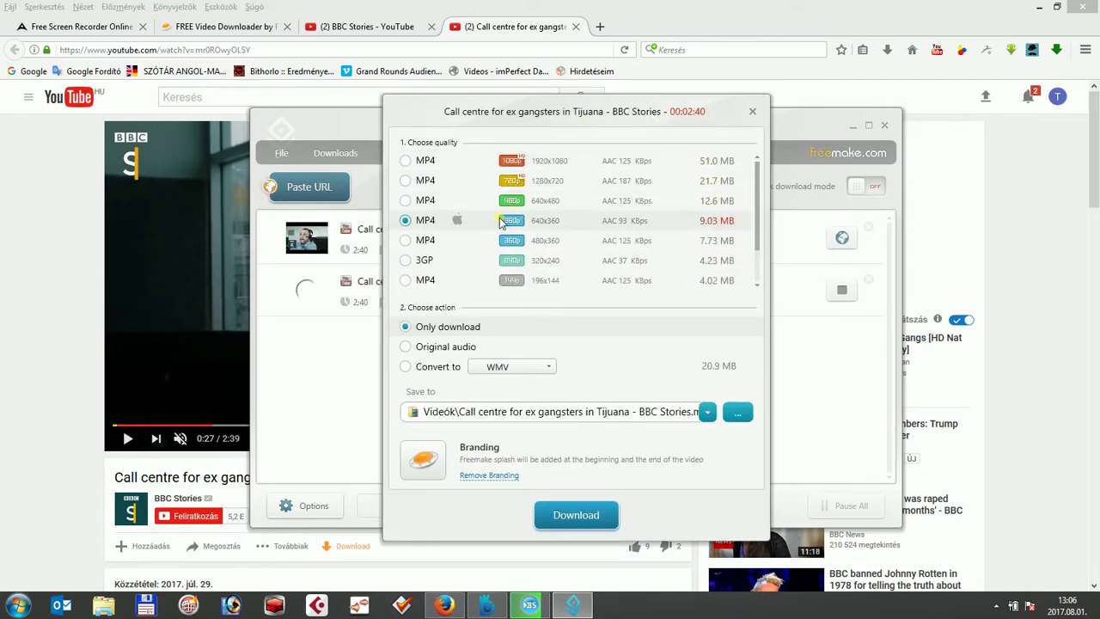
click(458, 160)
click(557, 240)
click(533, 159)
click(523, 198)
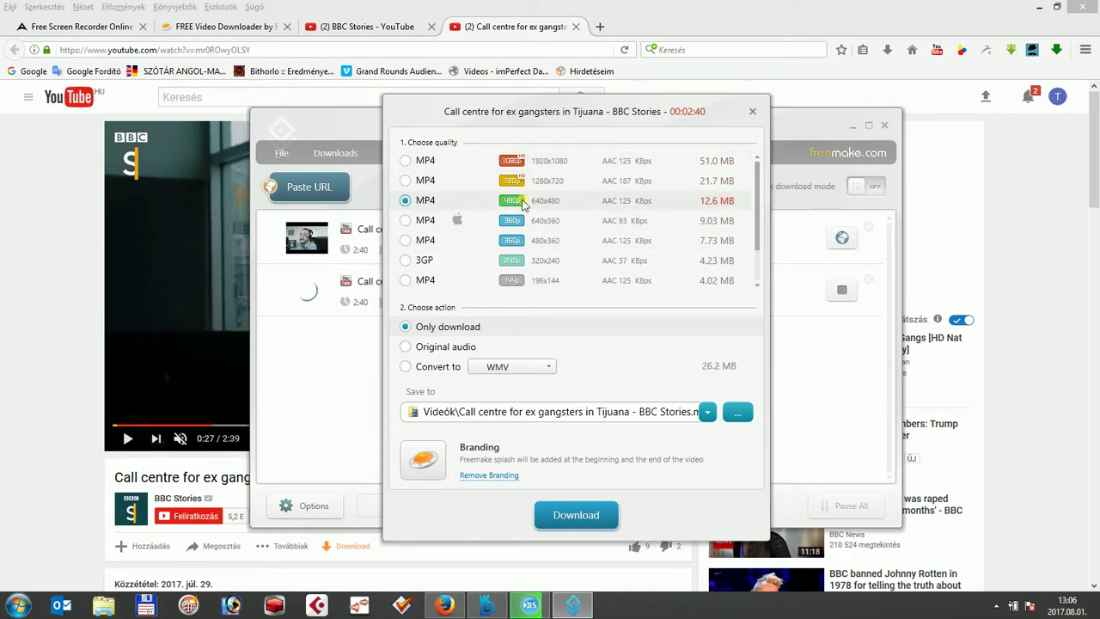
click(511, 164)
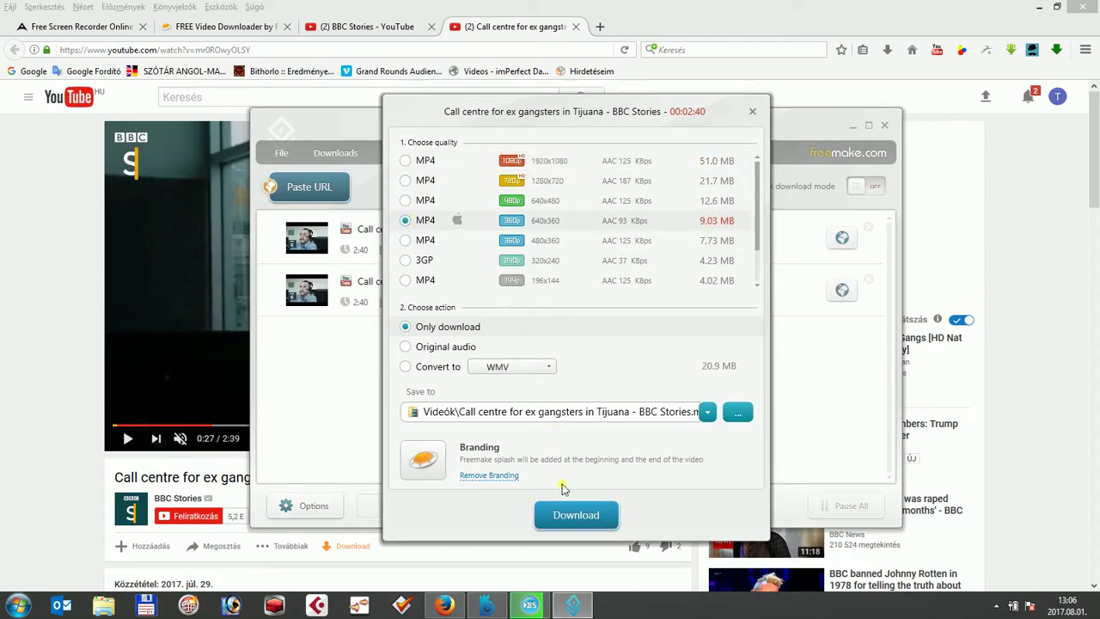
- Start the 360p MP4 download and accept the Freemake branding notice
click(587, 516)
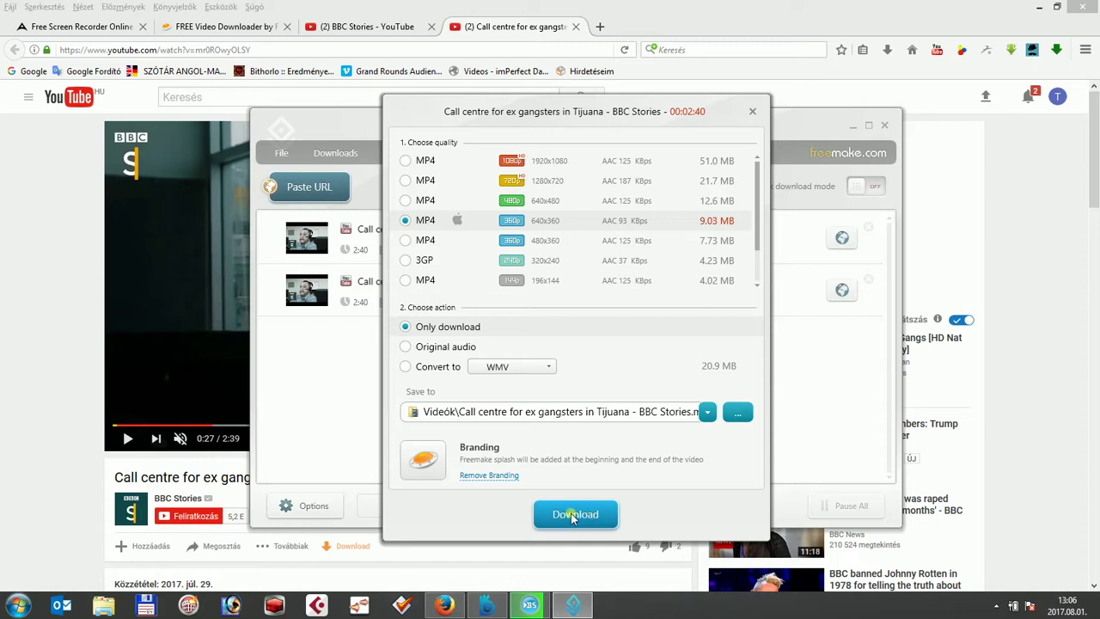
click(573, 516)
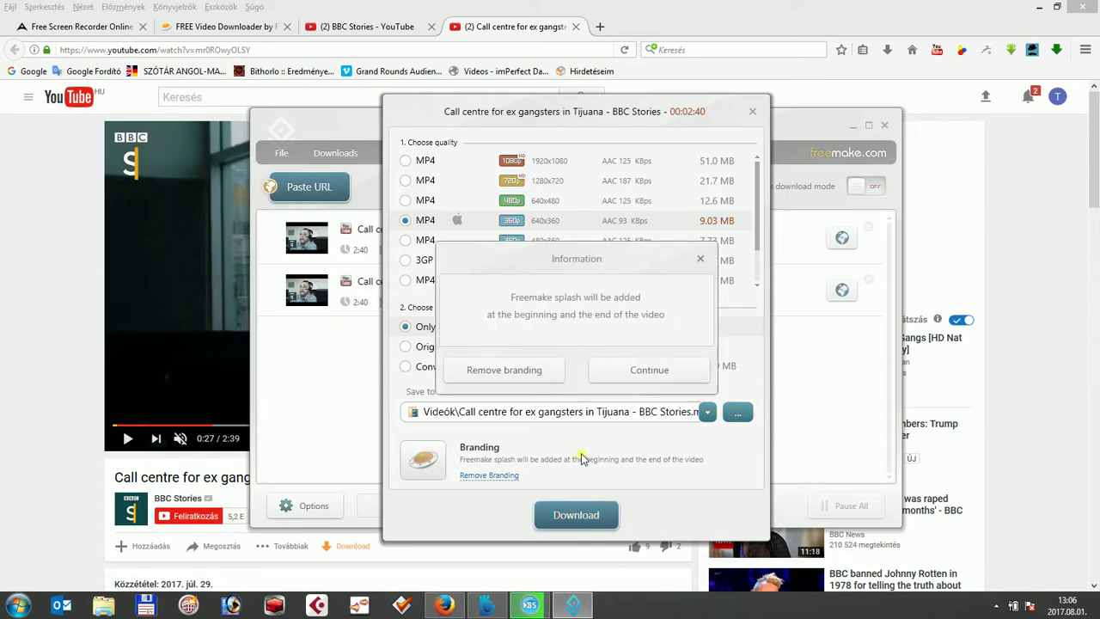
click(659, 372)
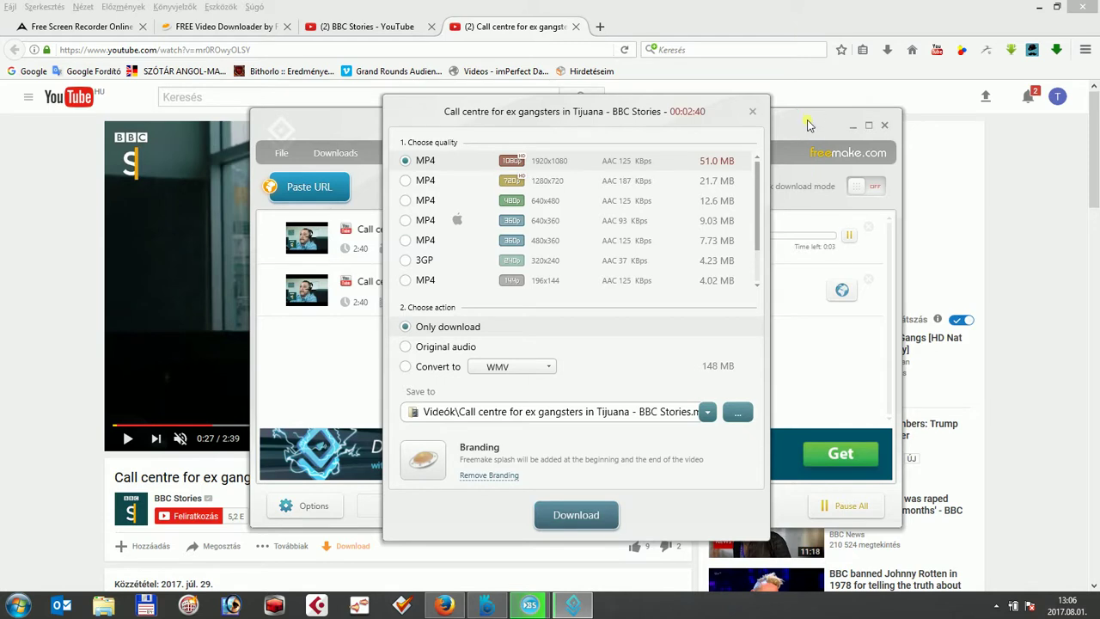
- Dismiss the duplicate entry's format options, leaving one 9.03 MB MP4 downloading
click(751, 111)
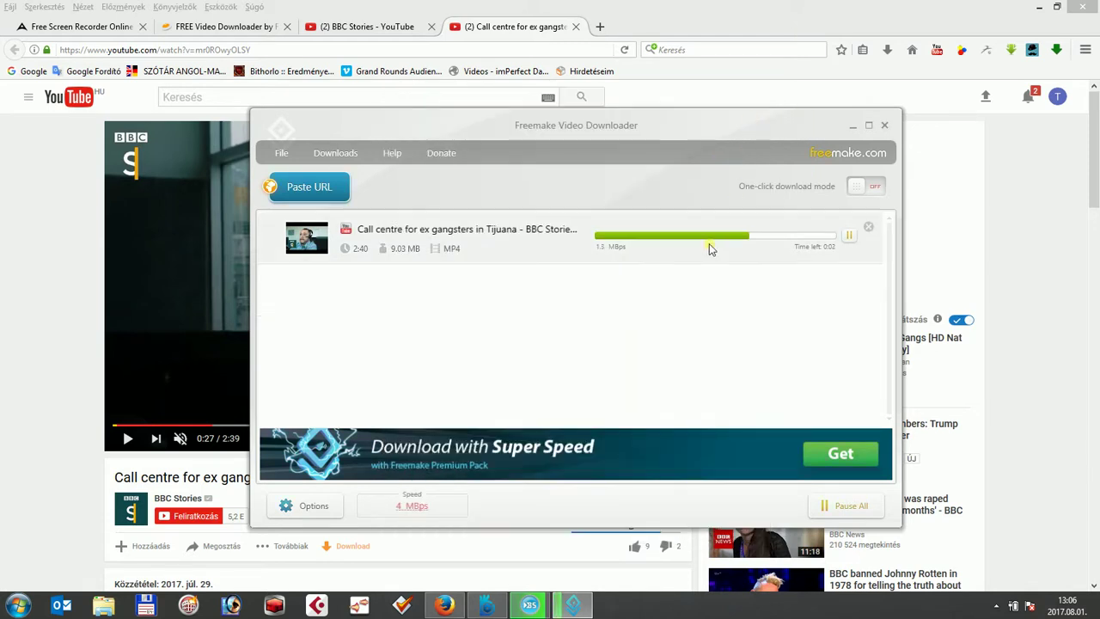